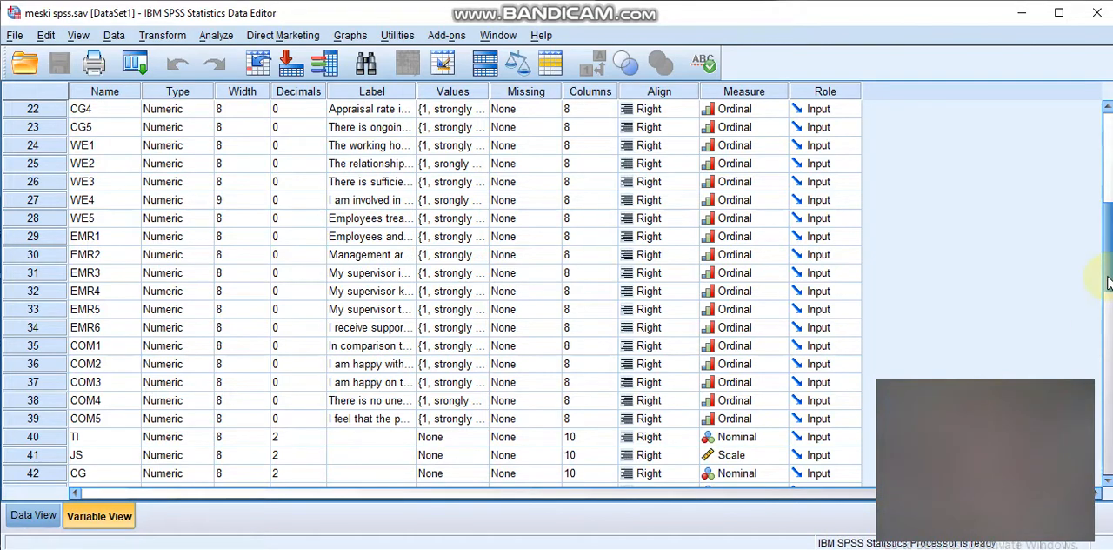
# - Review the dataset's variable list down to the composite variables TI through COM and open the Bivariate Correlations analysis
pyautogui.moveTo(1108, 283); pyautogui.dragTo(1108, 212)
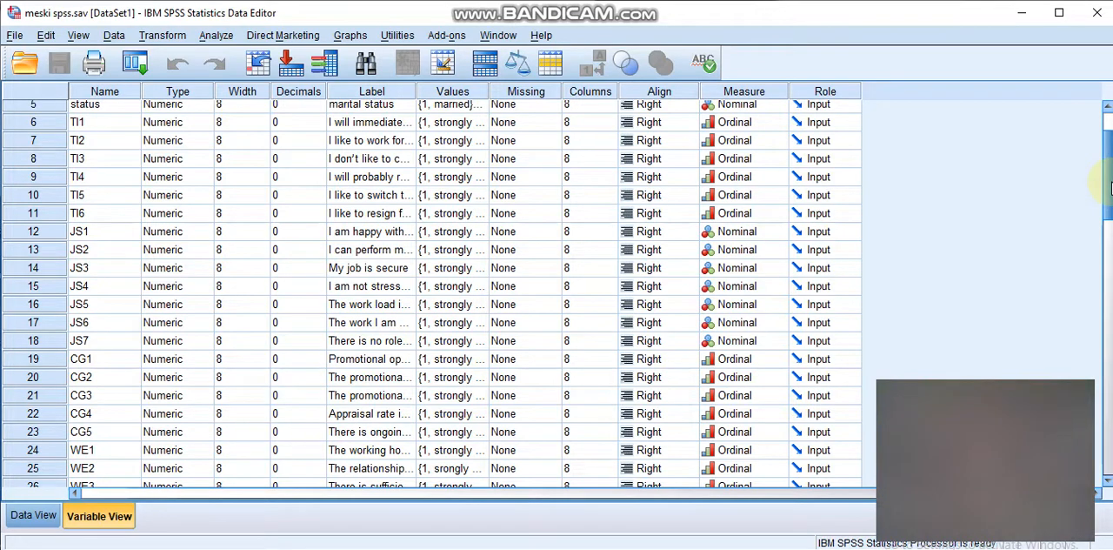
pyautogui.moveTo(1109, 189); pyautogui.dragTo(1108, 162)
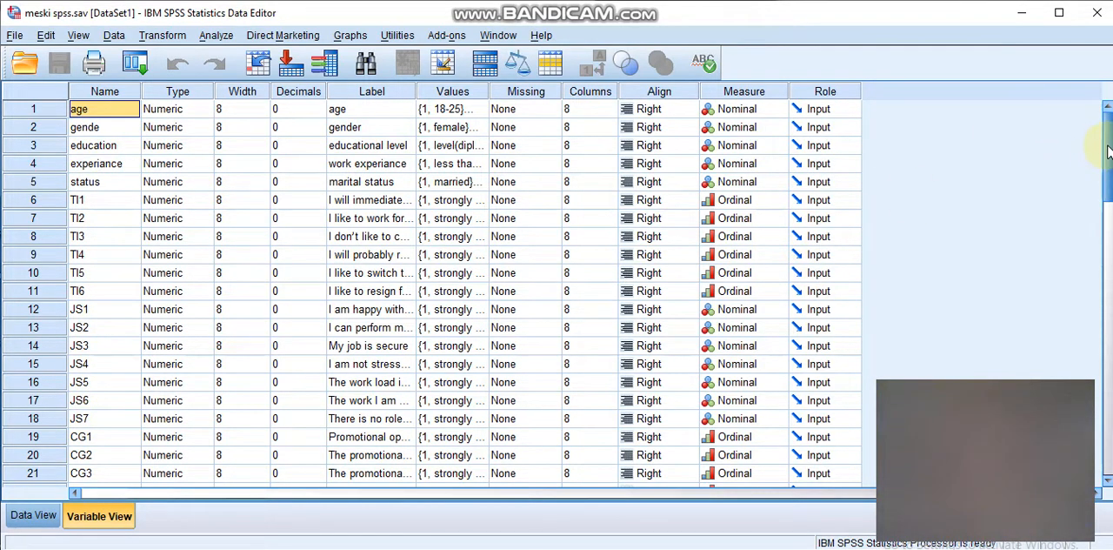
pyautogui.moveTo(1107, 152); pyautogui.dragTo(1108, 261)
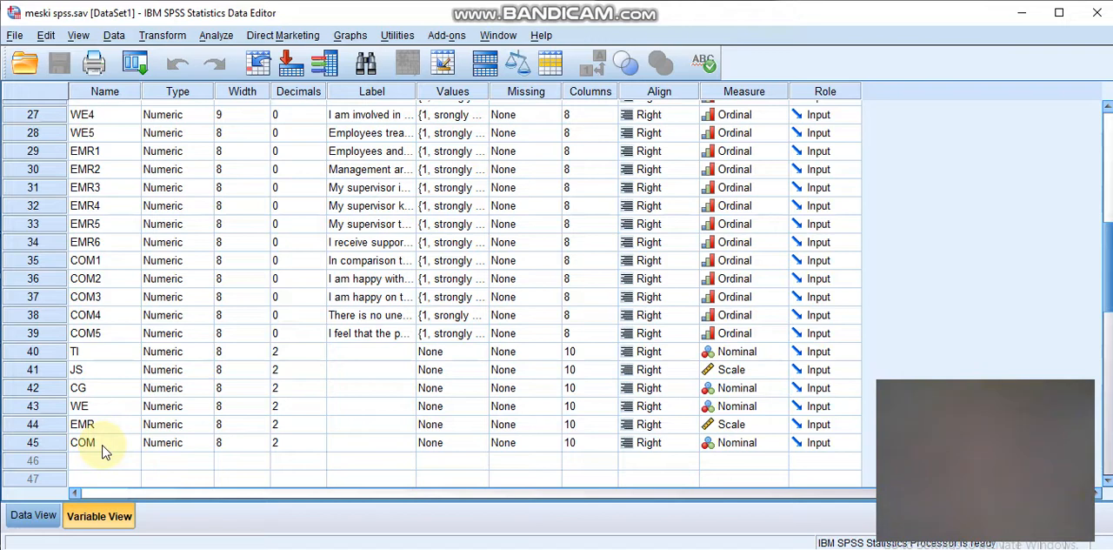
pyautogui.click(222, 41)
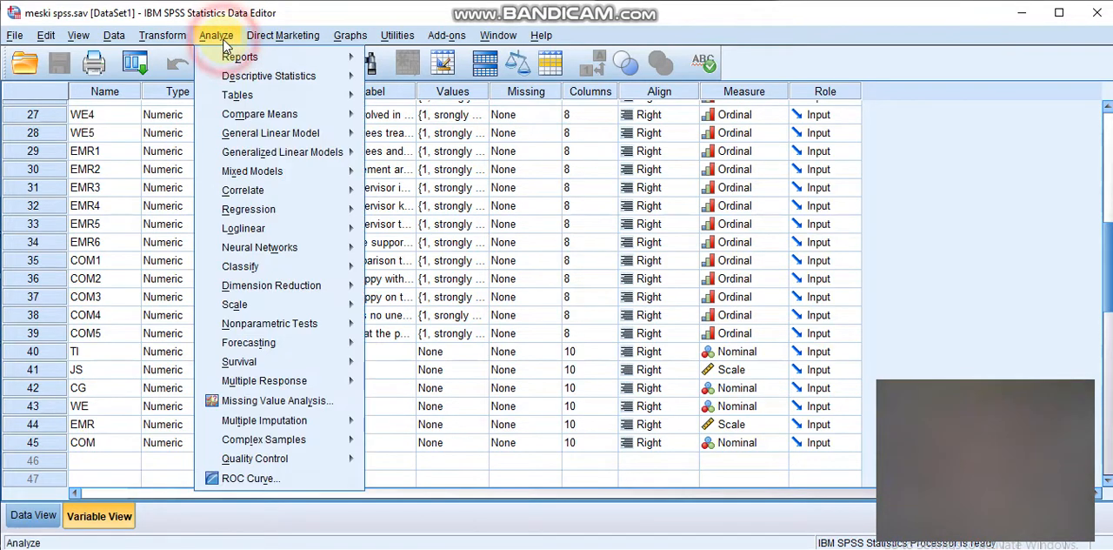
pyautogui.moveTo(252, 195)
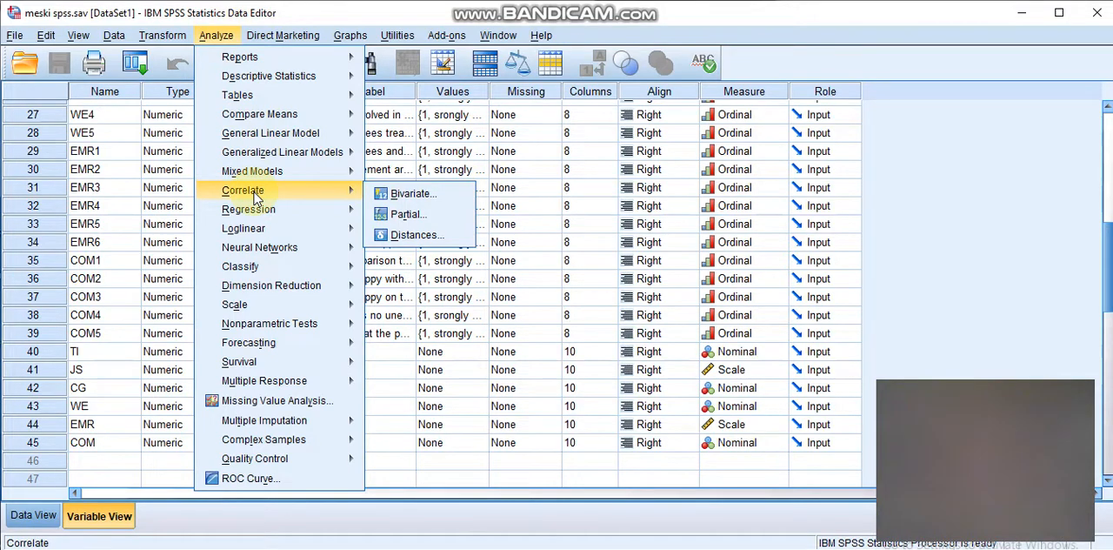
pyautogui.click(426, 200)
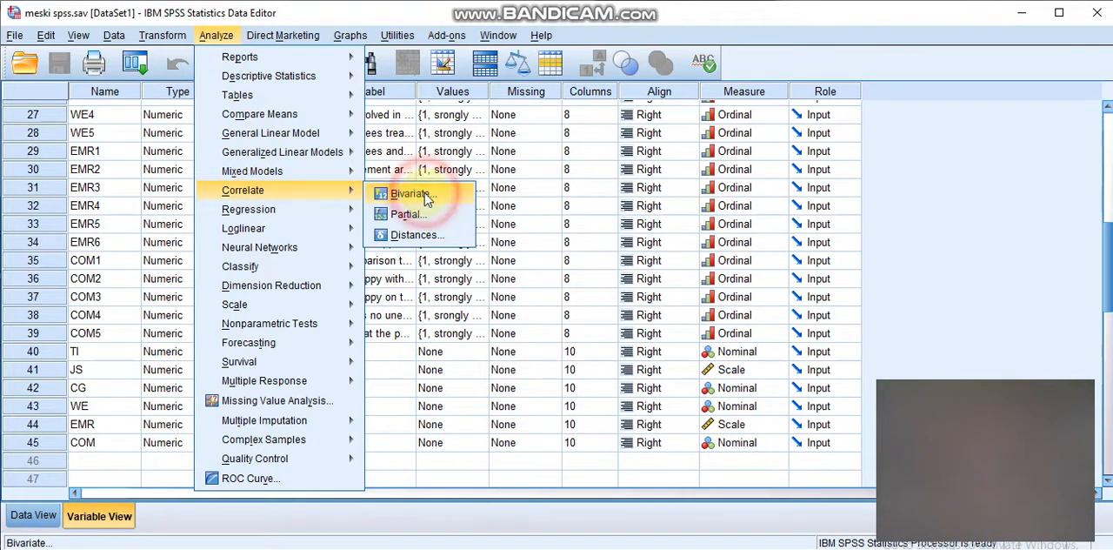
# - Clear TI, JS, CG and WE from the variables chosen for the bivariate correlation
pyautogui.click(571, 169)
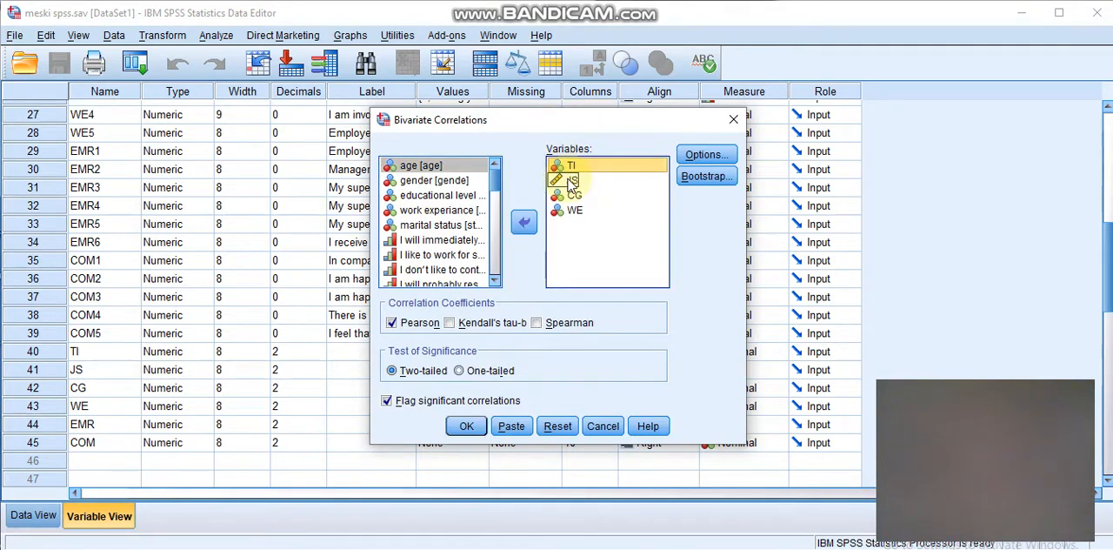
pyautogui.click(524, 221)
pyautogui.click(573, 168)
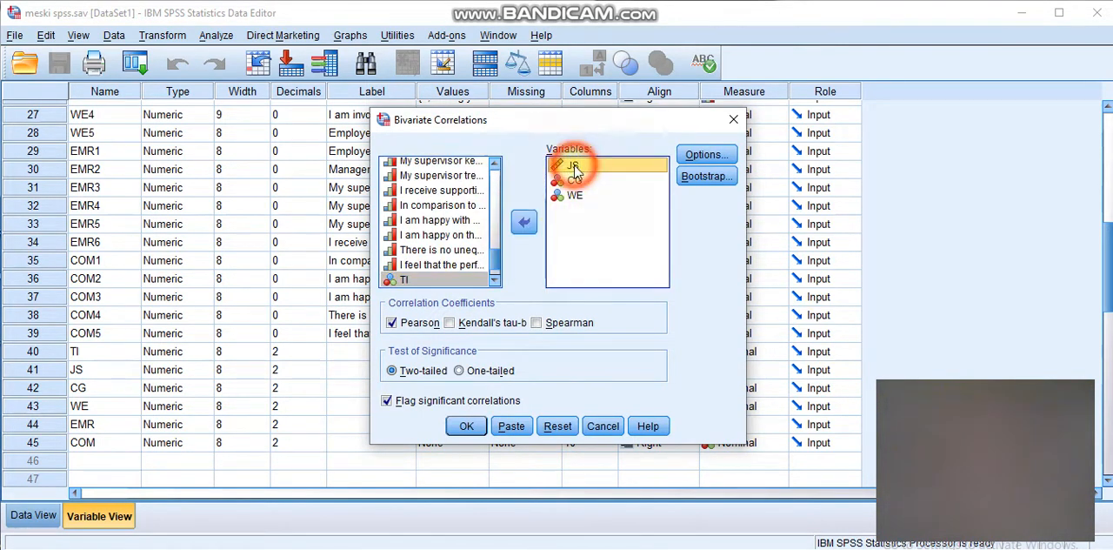
pyautogui.click(526, 221)
pyautogui.click(574, 168)
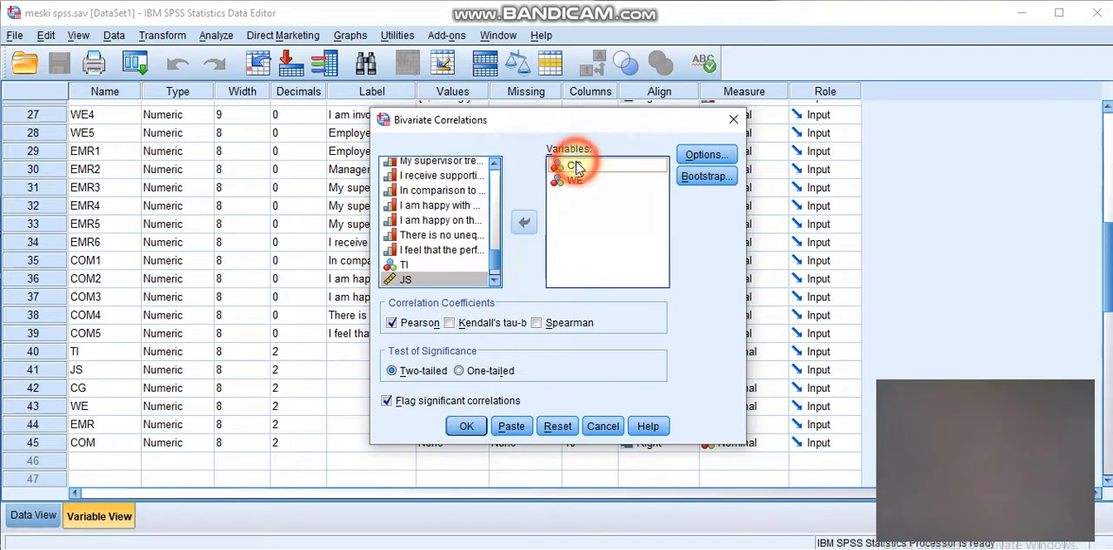
pyautogui.click(523, 222)
pyautogui.click(574, 167)
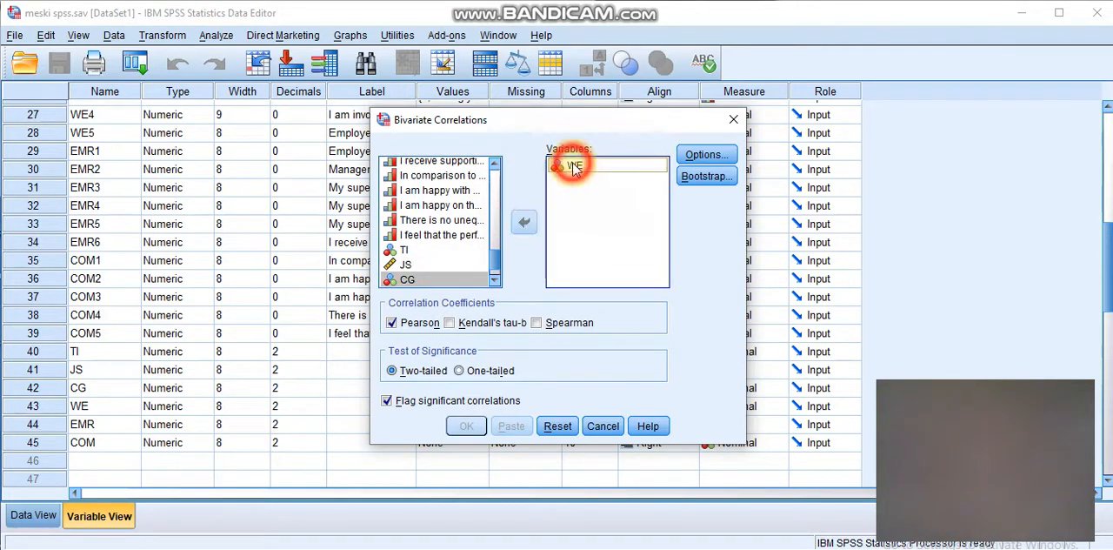
pyautogui.click(524, 221)
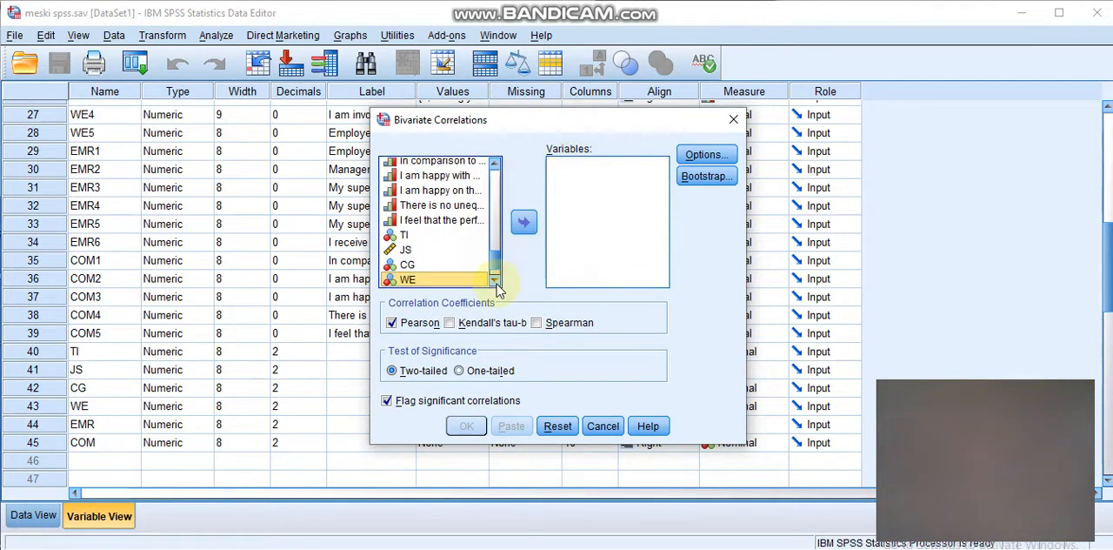
# - Add the composite variables TI, JS, CG and WE to the bivariate correlation analysis
pyautogui.click(495, 283)
pyautogui.click(495, 284)
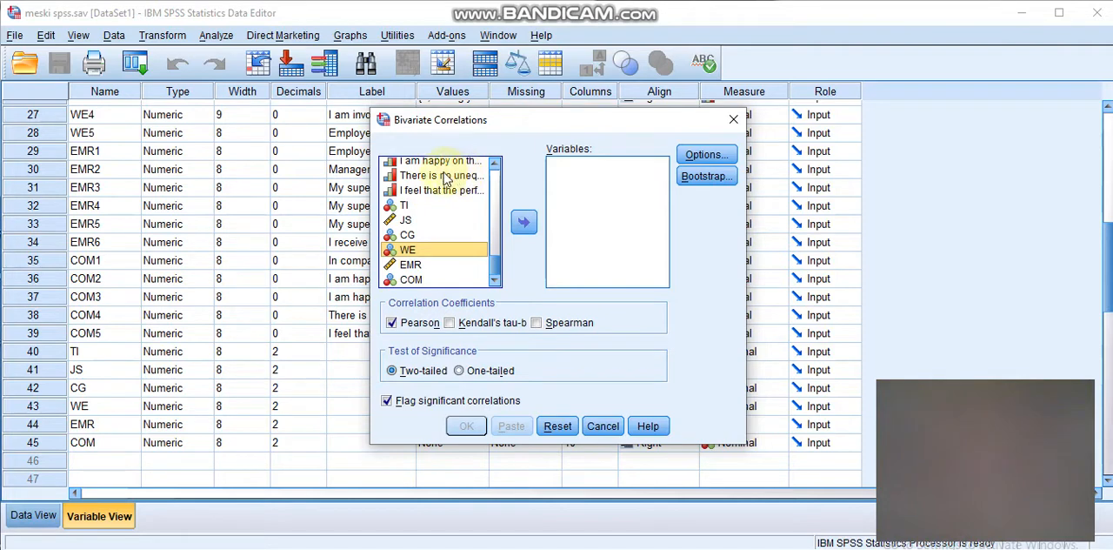
pyautogui.click(596, 205)
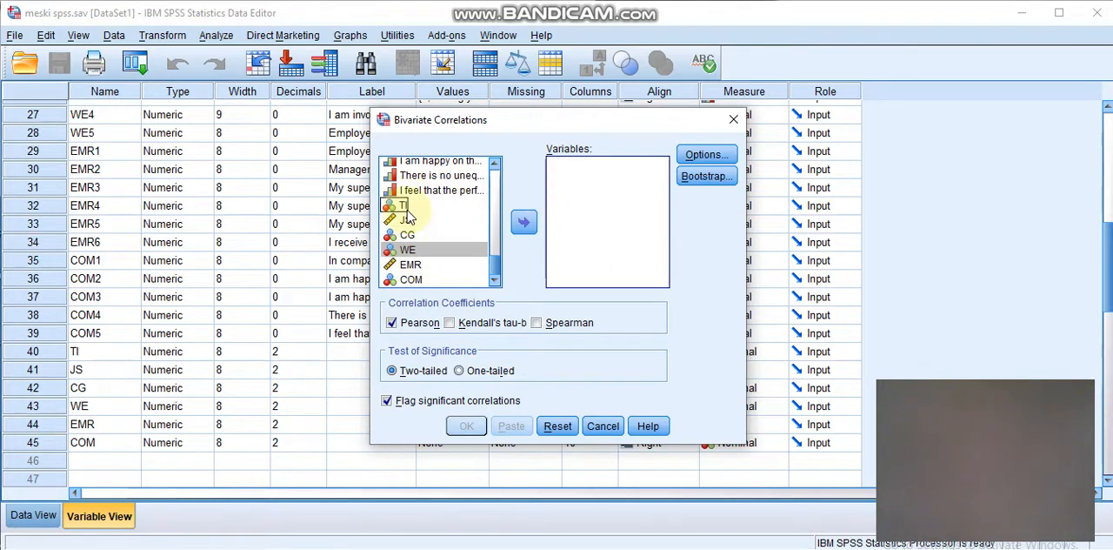
pyautogui.click(405, 206)
pyautogui.click(523, 222)
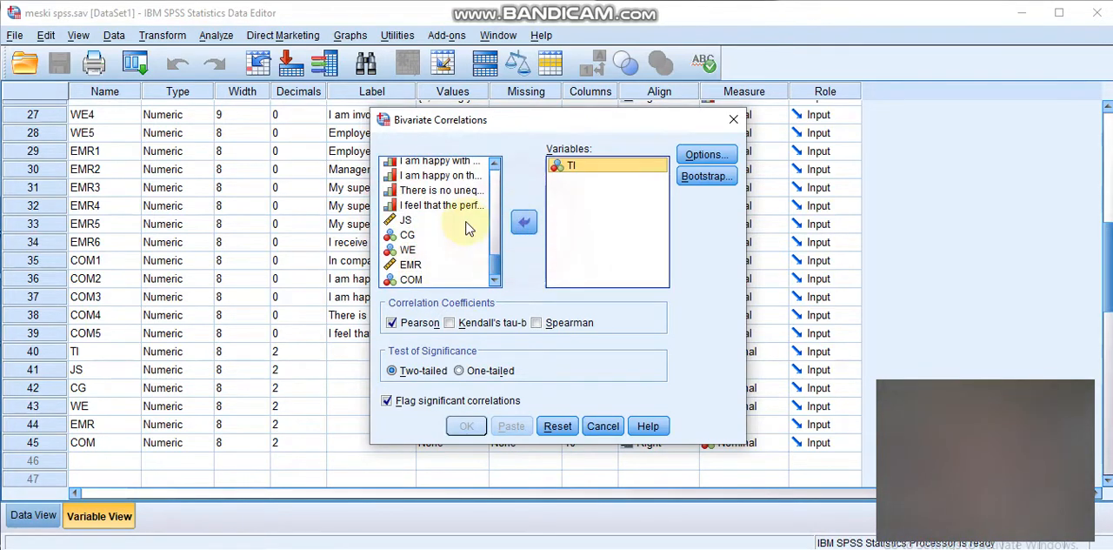
pyautogui.click(449, 224)
pyautogui.click(524, 222)
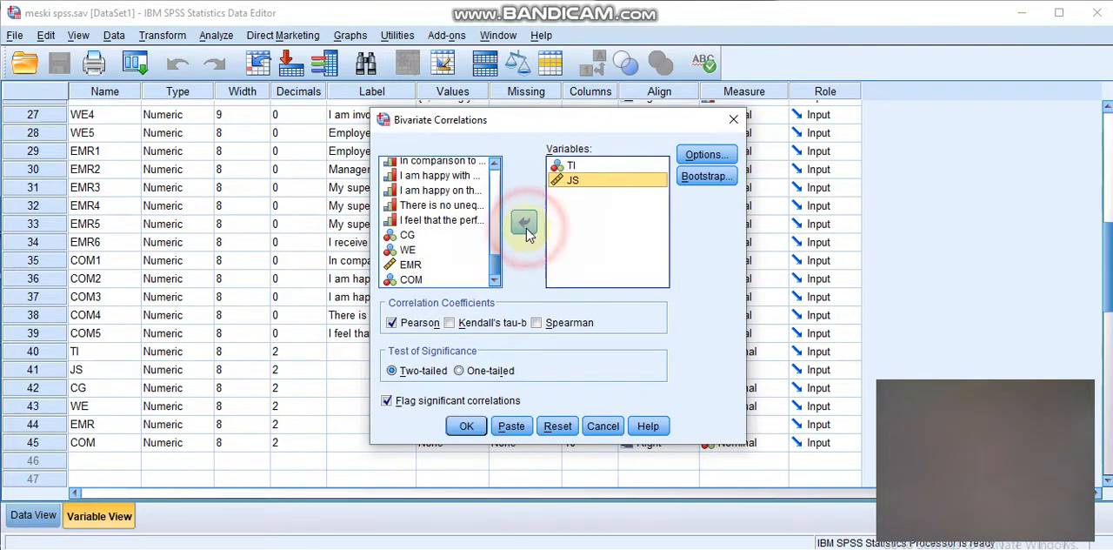
pyautogui.click(428, 236)
pyautogui.click(524, 222)
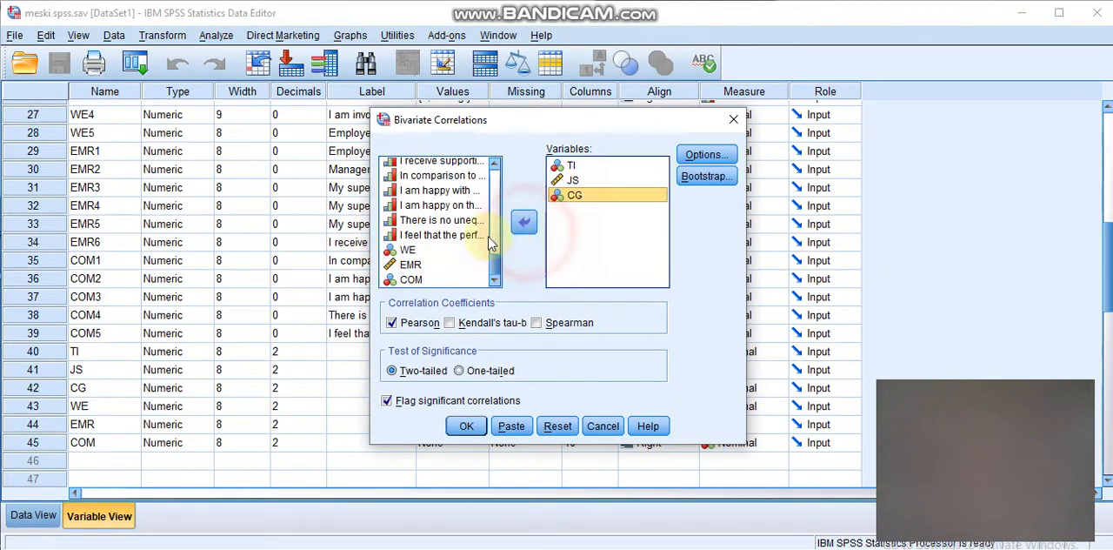
pyautogui.click(393, 252)
pyautogui.click(523, 222)
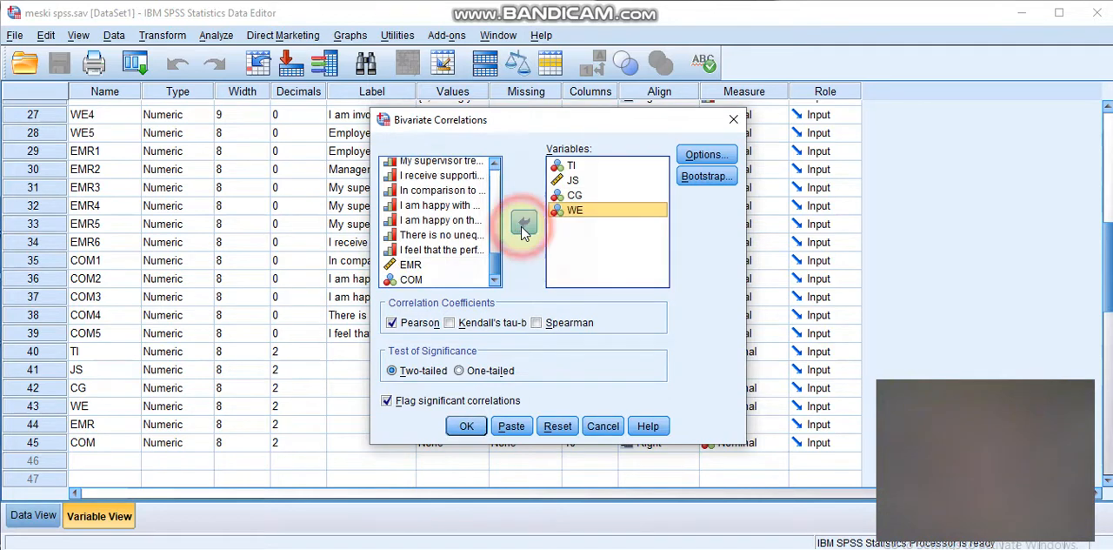
# - Run the bivariate correlation with the Pearson coefficient, a two-tailed test and significant correlations flagged
pyautogui.click(396, 323)
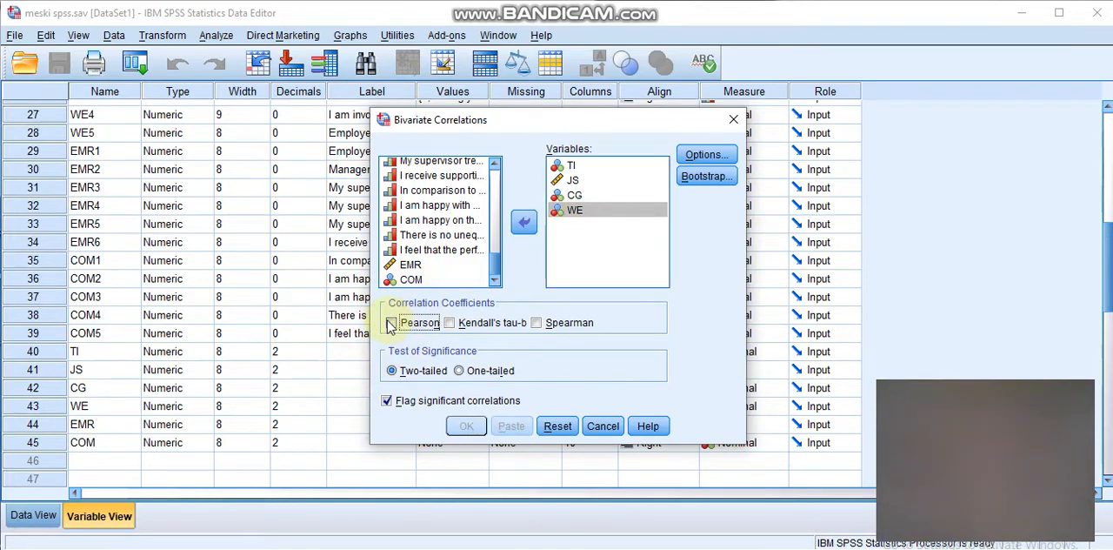
pyautogui.click(392, 324)
pyautogui.click(454, 425)
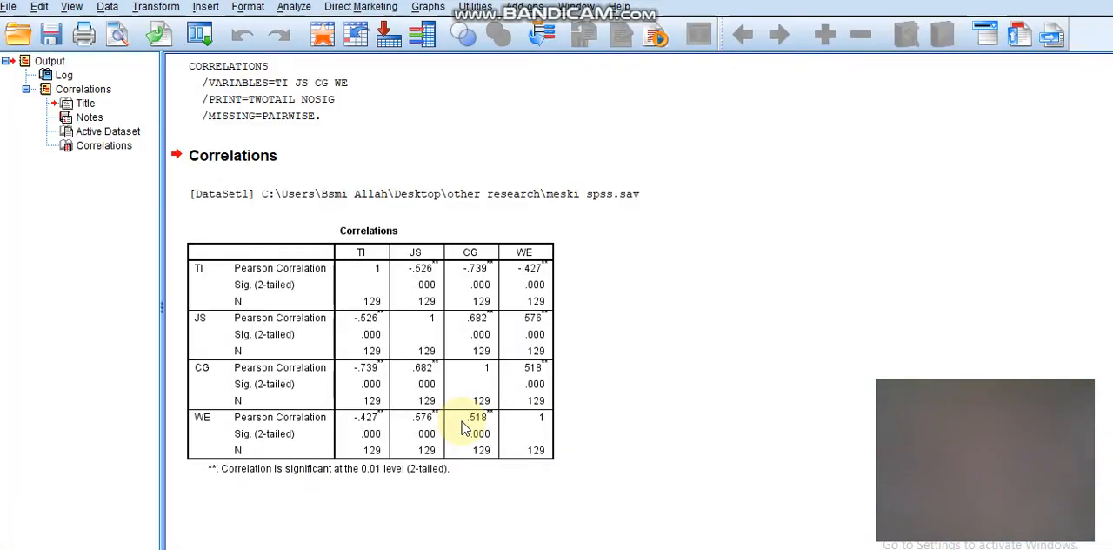
# - Switch to the Word document beside the output and examine its table of coefficient ranges and strength descriptions
pyautogui.click(285, 294)
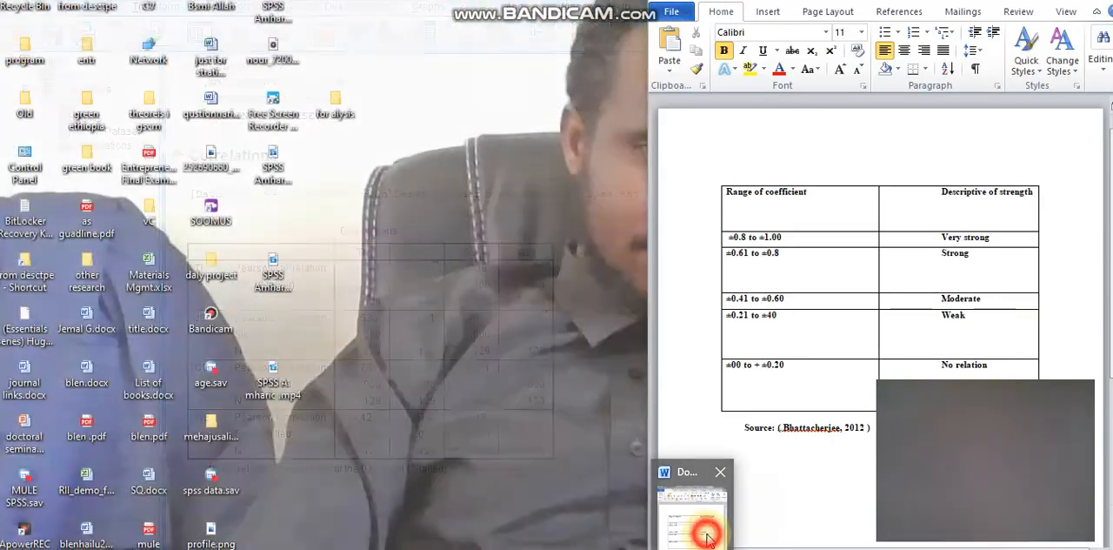
pyautogui.click(709, 539)
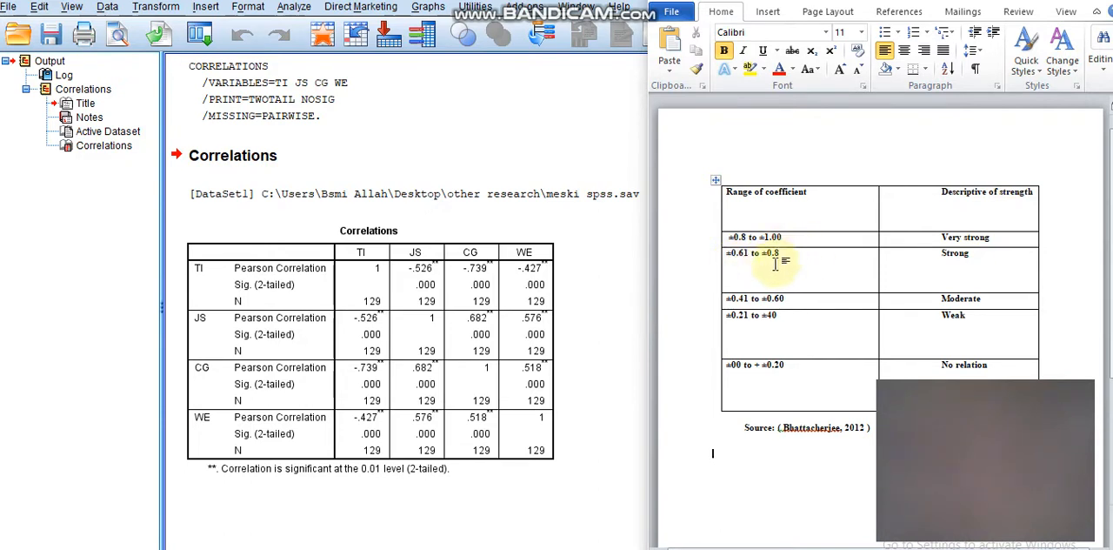
pyautogui.click(1009, 261)
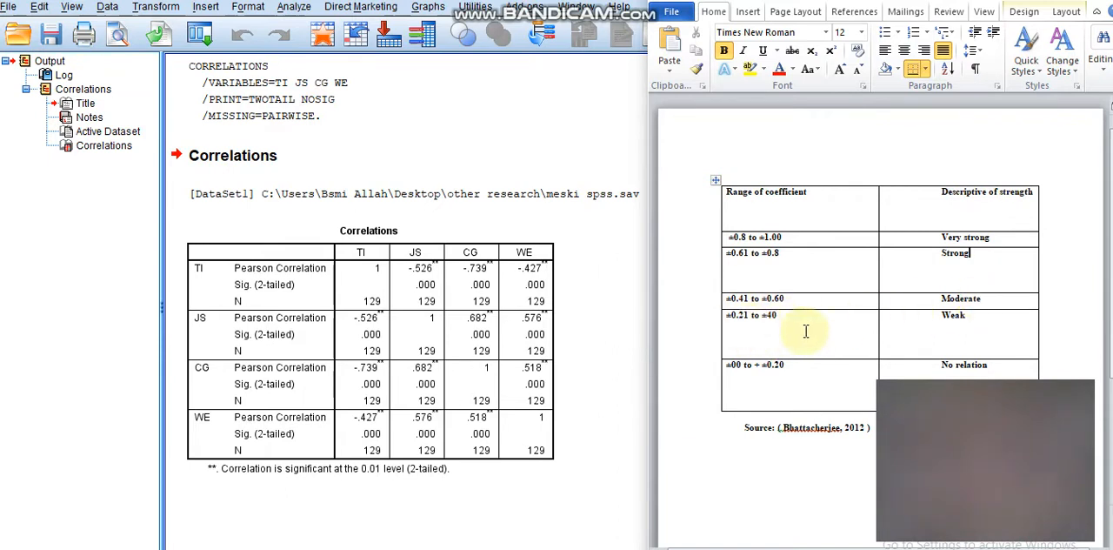
pyautogui.click(1018, 315)
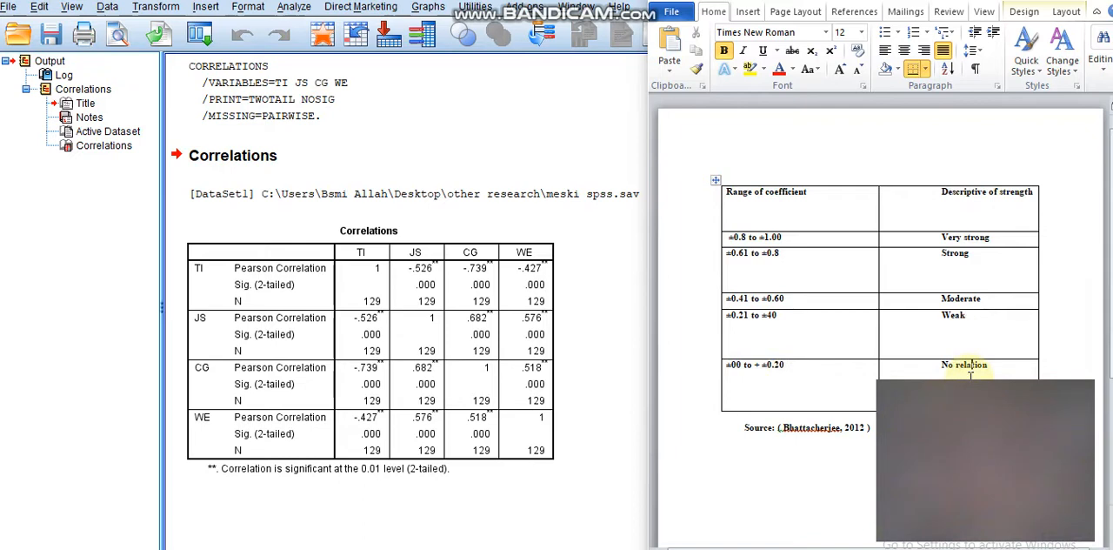
# - Compare the Pearson correlations between TI and the variables JS, CG and WE with the strength ranges in the Word table
pyautogui.click(435, 252)
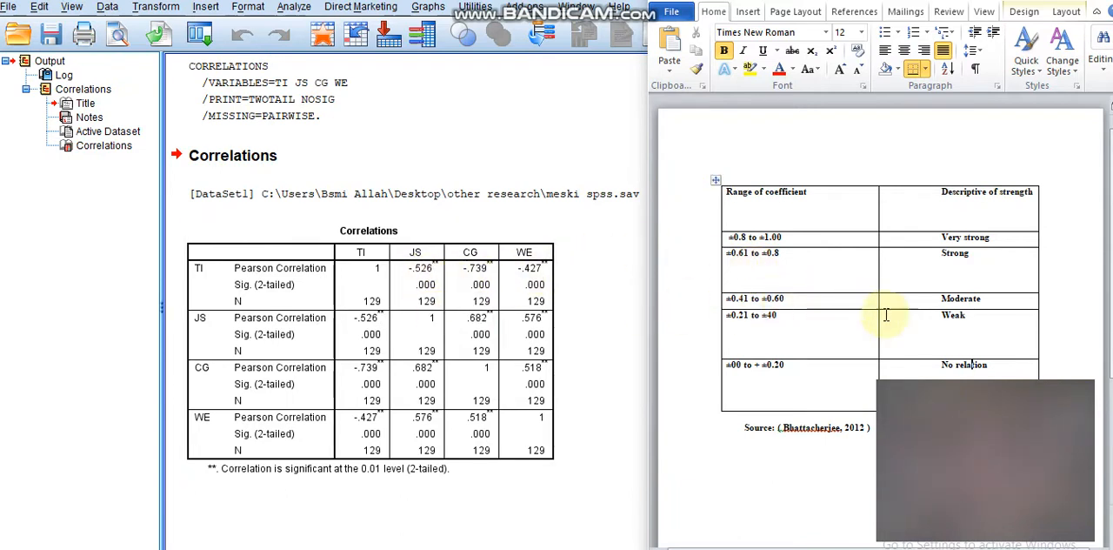
pyautogui.click(985, 302)
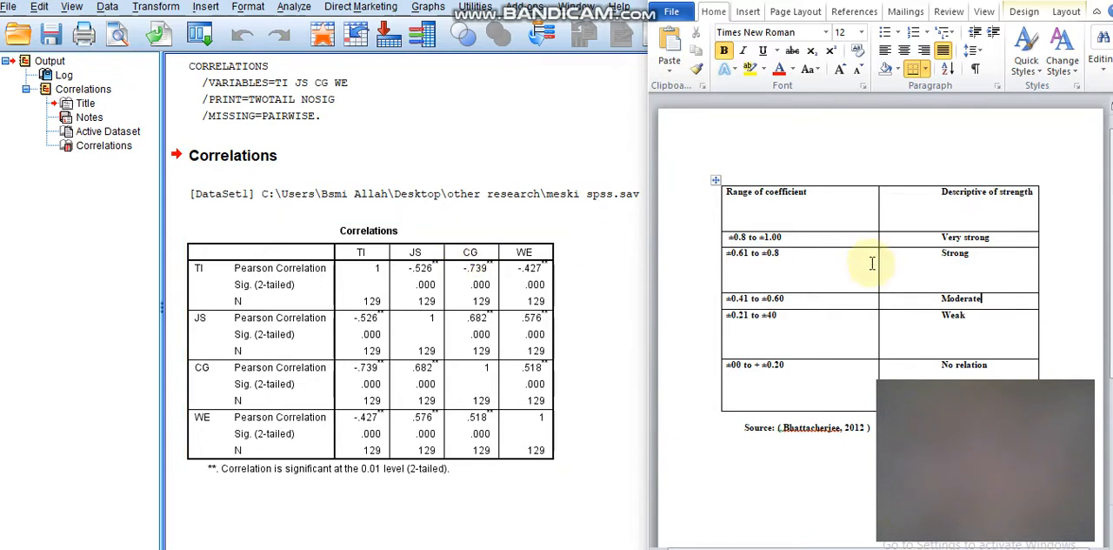
pyautogui.click(989, 253)
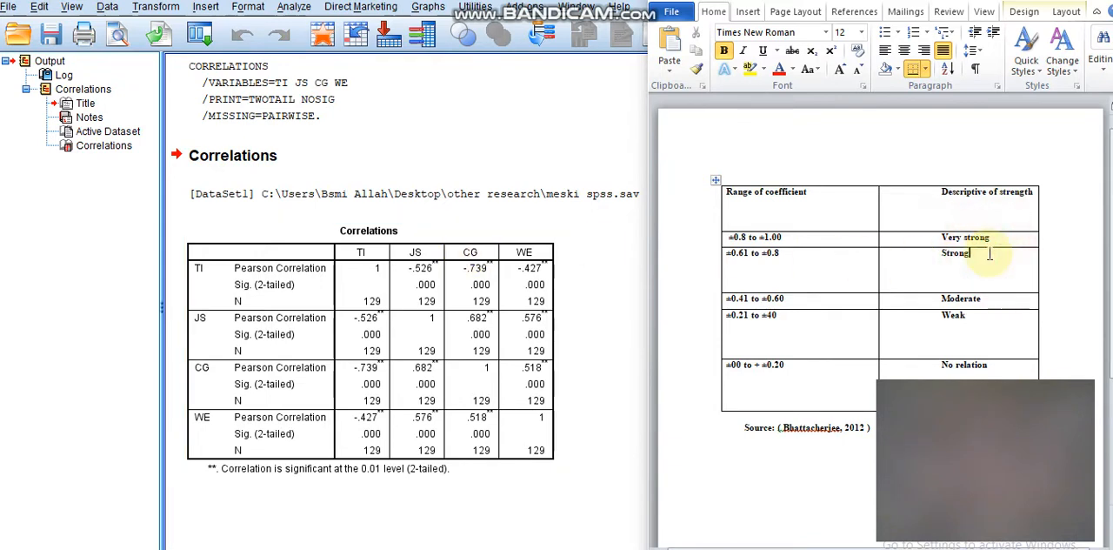
pyautogui.click(775, 258)
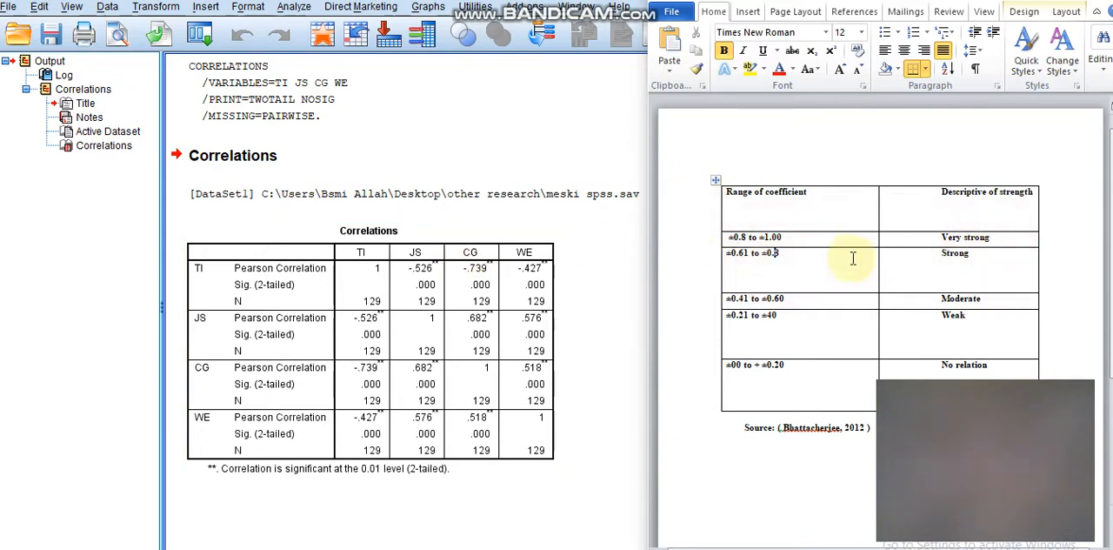
pyautogui.click(989, 259)
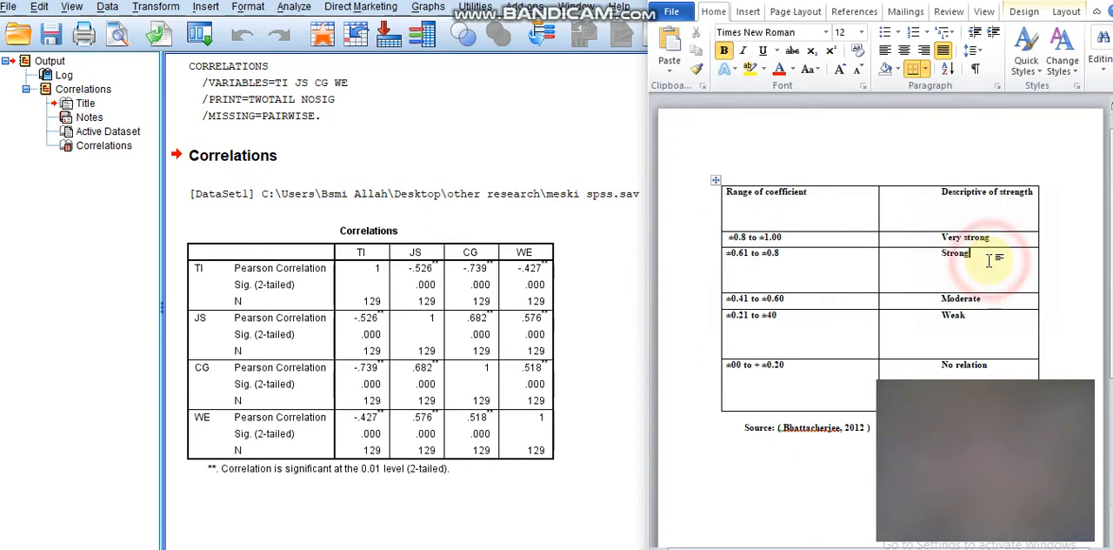
pyautogui.click(812, 433)
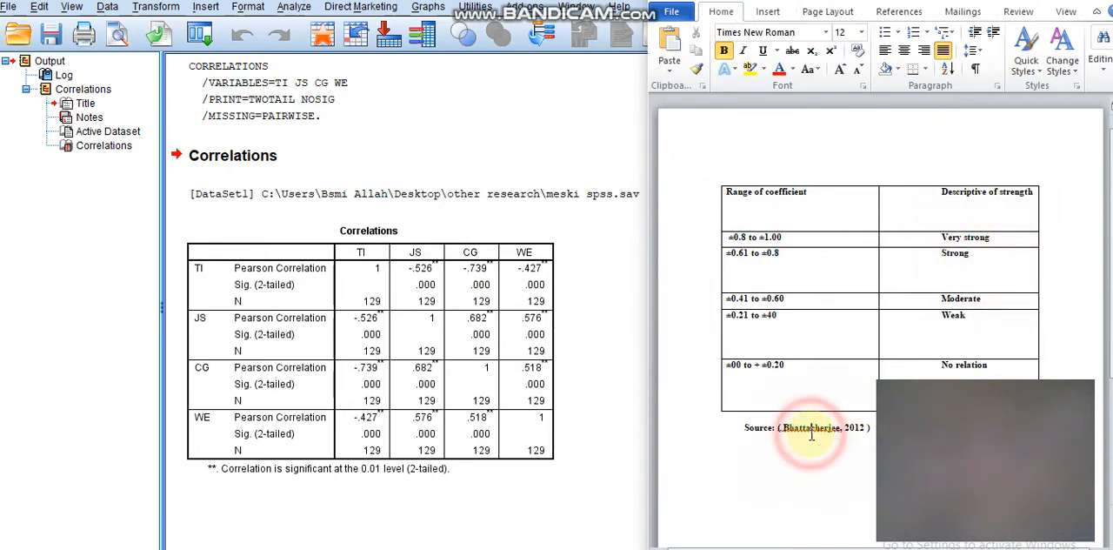
pyautogui.click(980, 218)
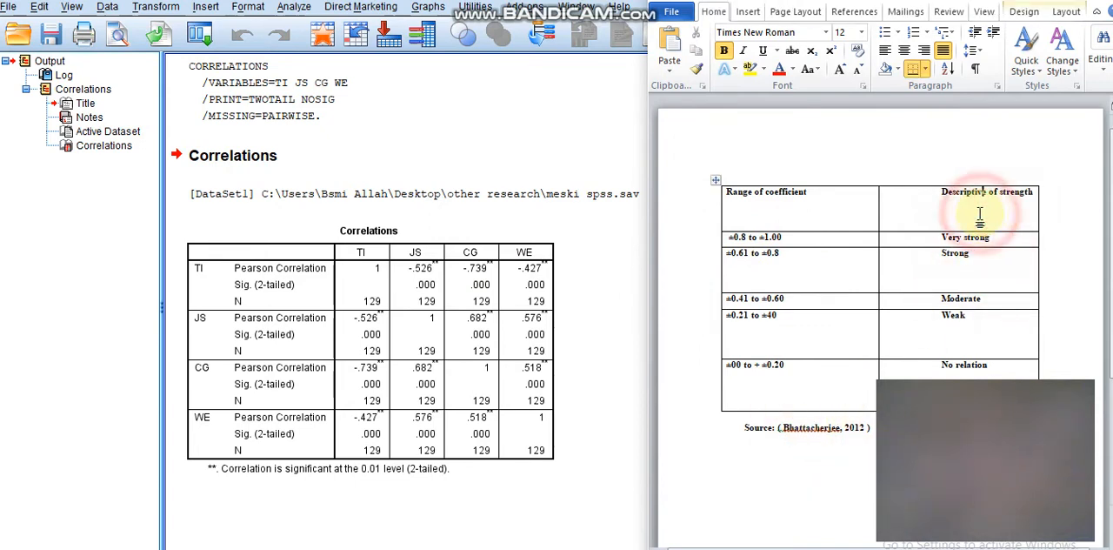
pyautogui.click(951, 260)
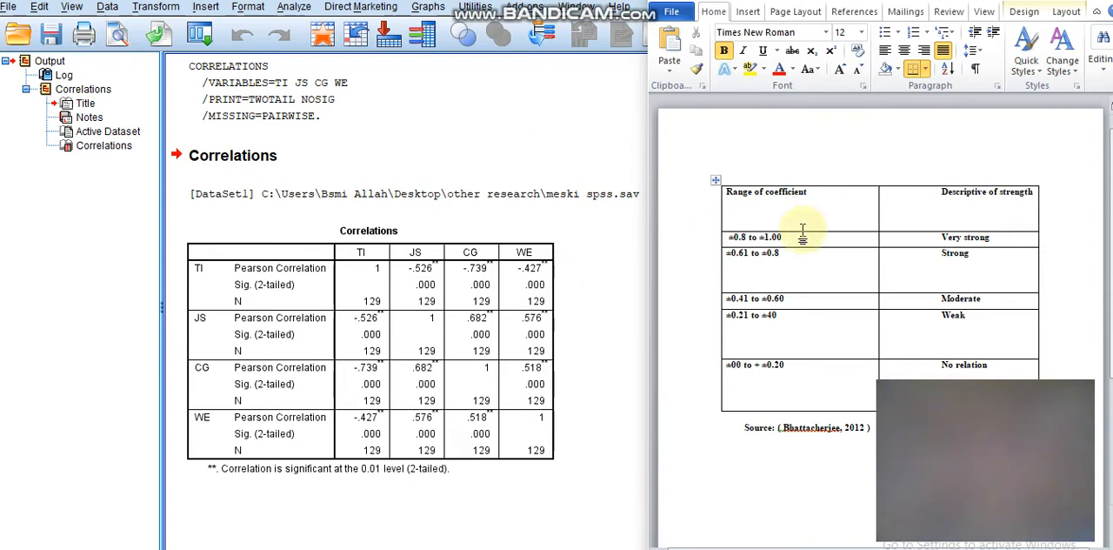
pyautogui.click(943, 276)
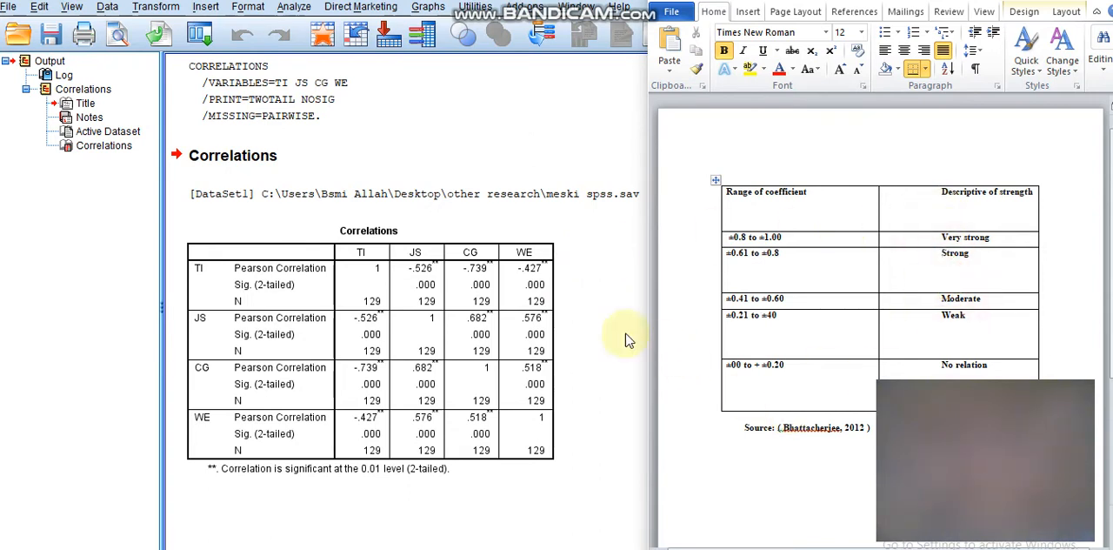
pyautogui.click(529, 225)
pyautogui.click(580, 310)
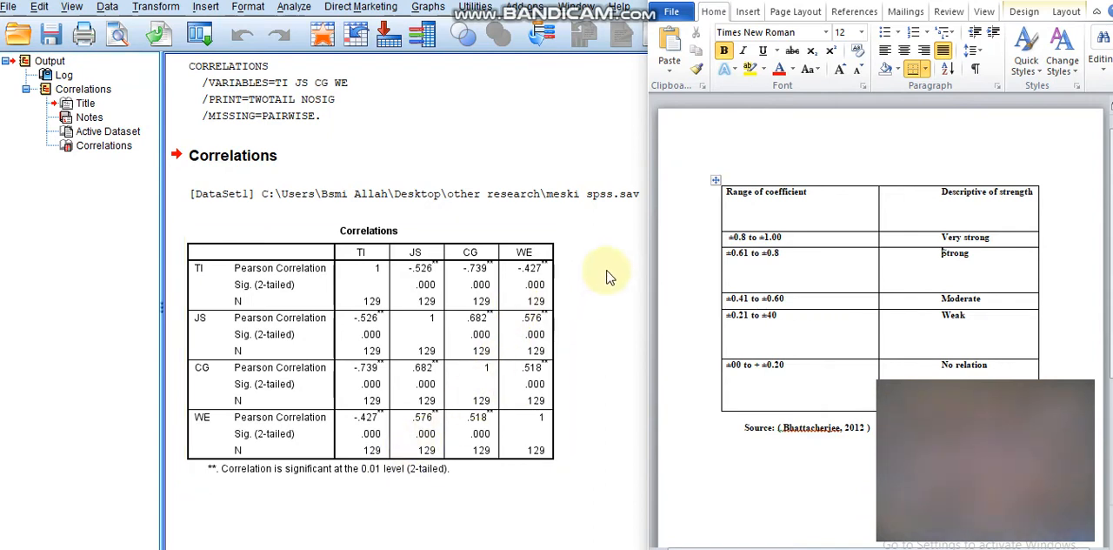
pyautogui.click(461, 254)
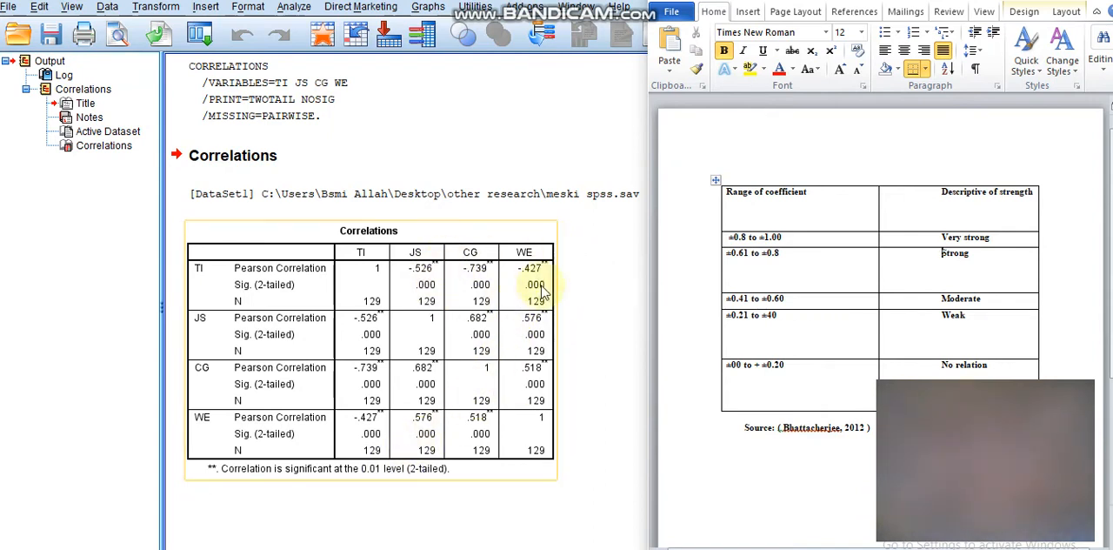